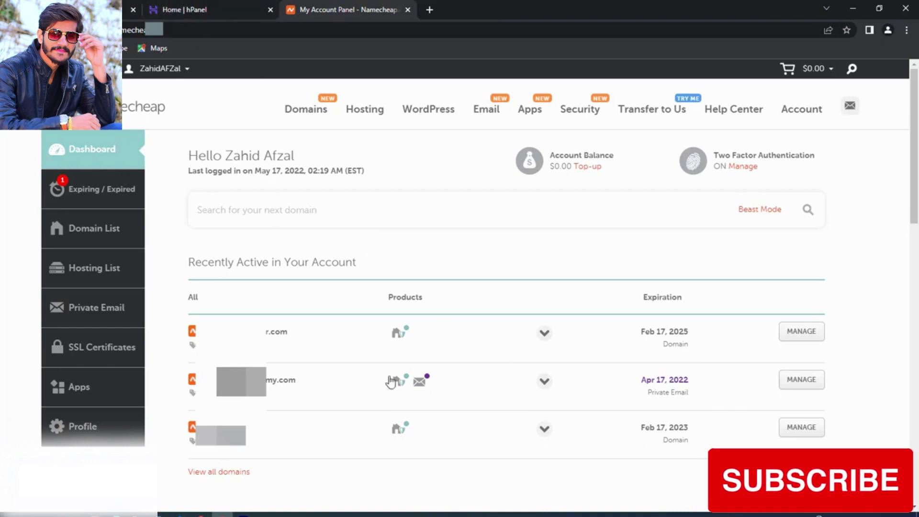
# Step: Open the management page for the third domain in Namecheap's Recently Active list
pyautogui.click(808, 433)
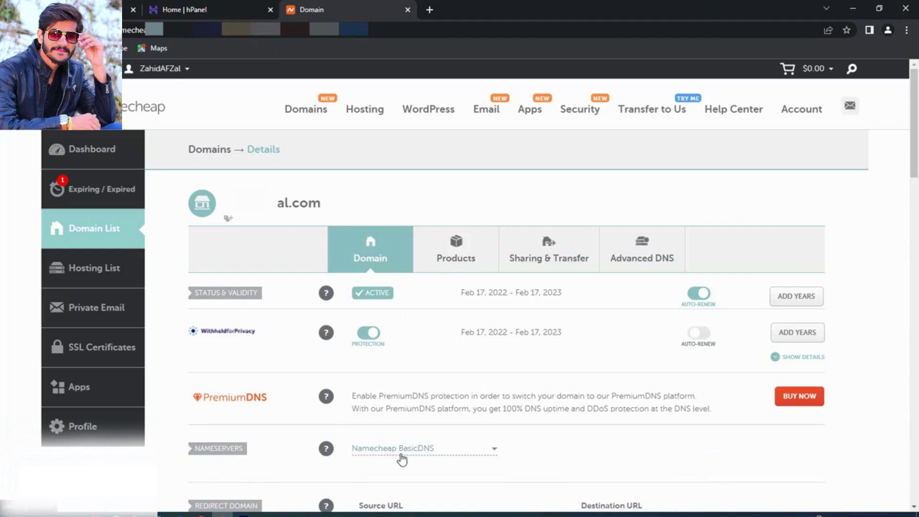
# Step: Switch the domain's nameservers to Custom DNS, then return to Hostinger hPanel
pyautogui.click(438, 452)
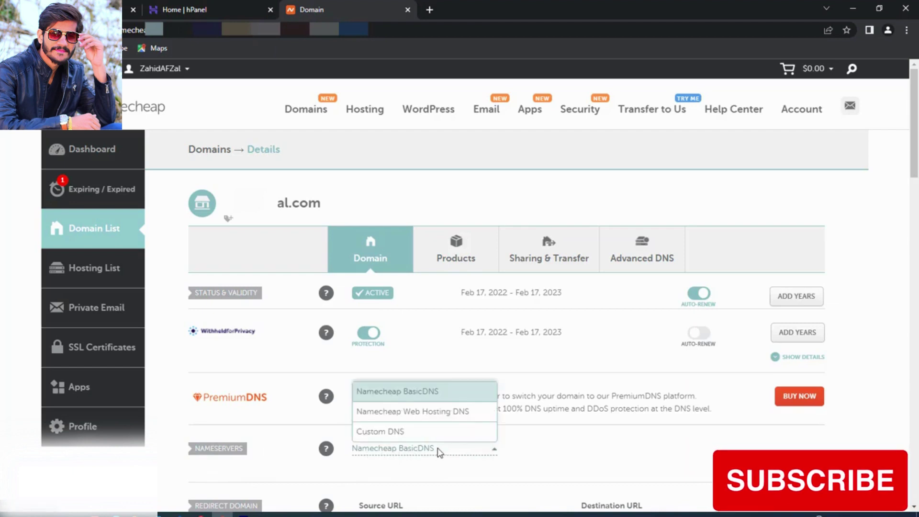
pyautogui.click(381, 432)
pyautogui.scroll(-2, 382, 431)
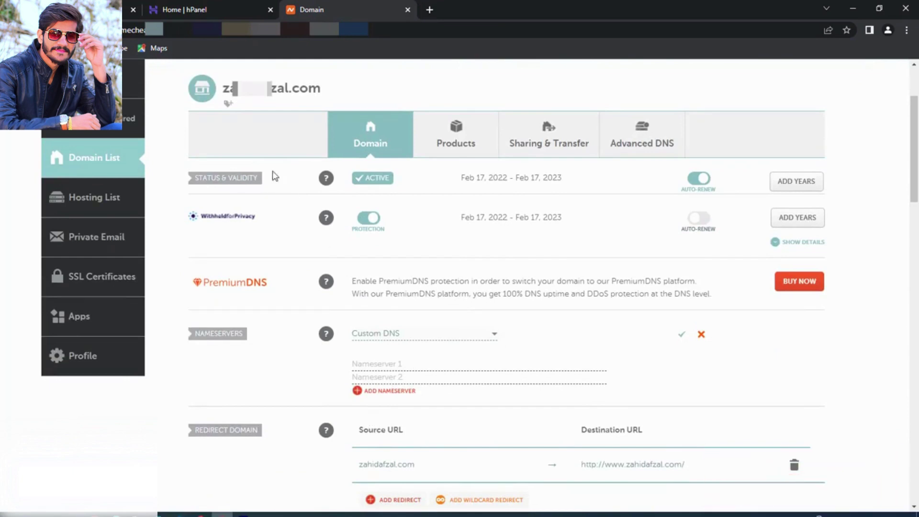
pyautogui.click(187, 8)
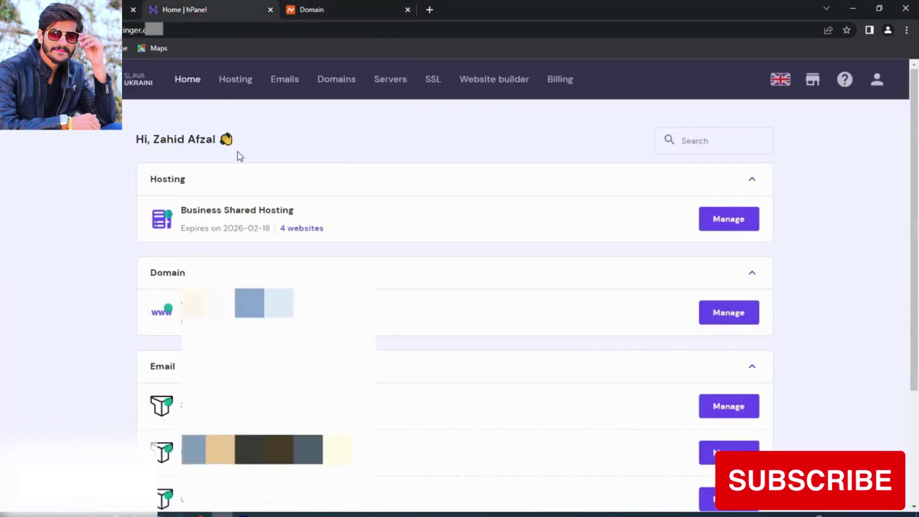
# Step: Add a new website in hPanel using the pasted .com domain name and a website password
pyautogui.click(235, 82)
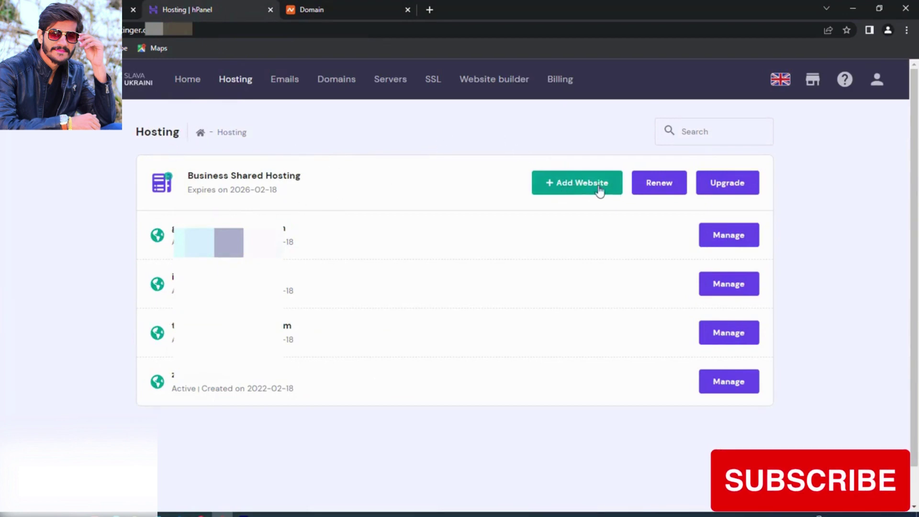
pyautogui.click(570, 180)
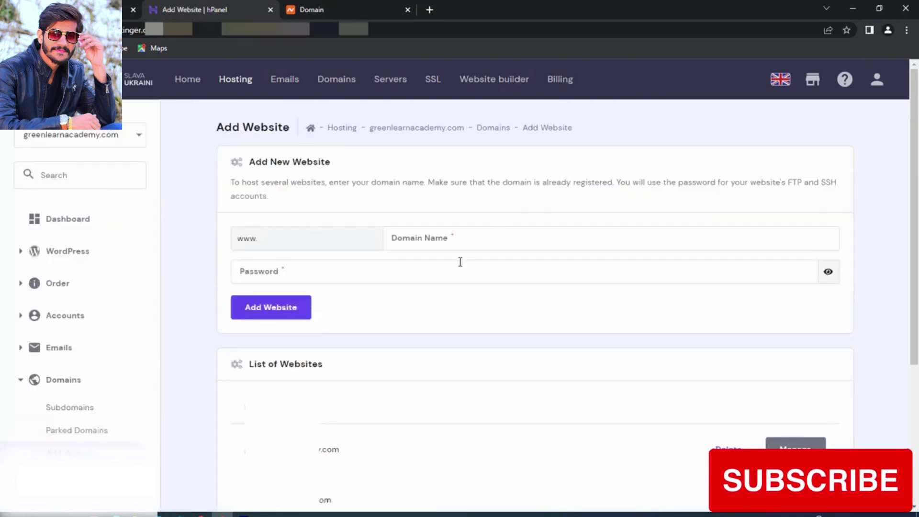
pyautogui.click(444, 233)
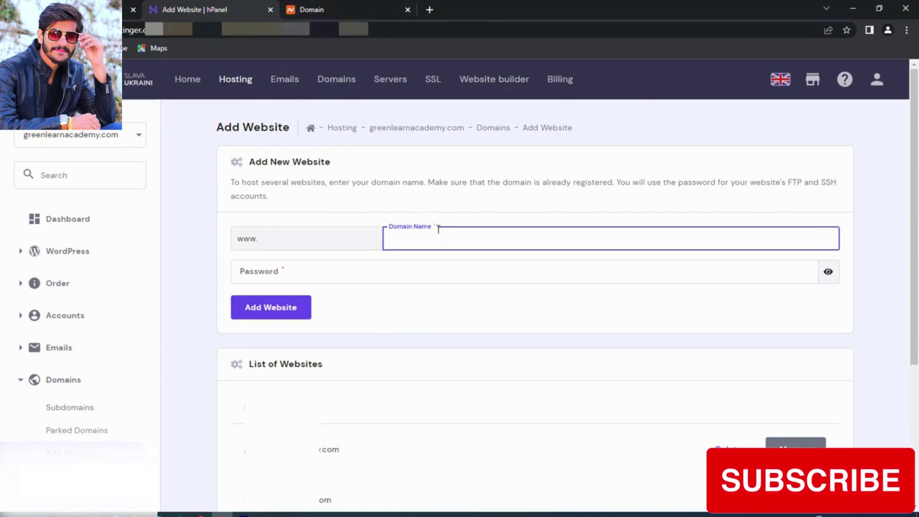
pyautogui.hotkey('ctrl', 'v')
pyautogui.write('.com')
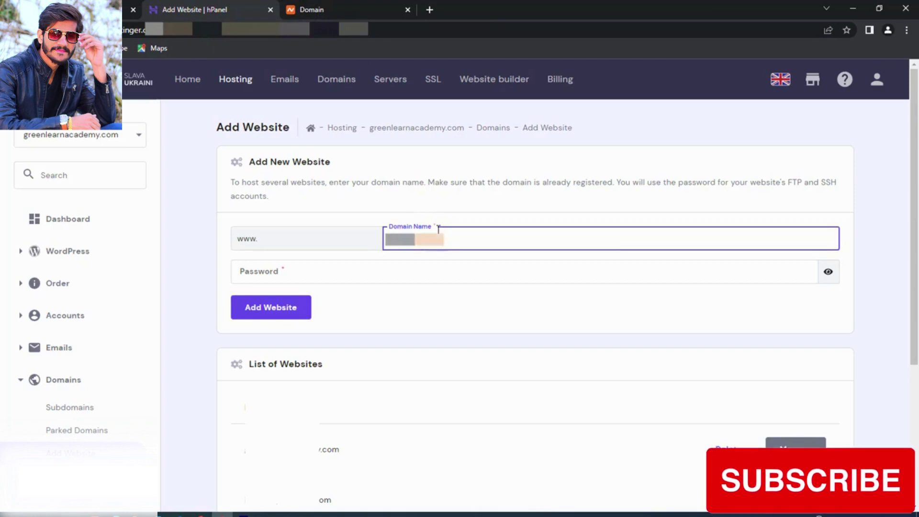
pyautogui.click(351, 272)
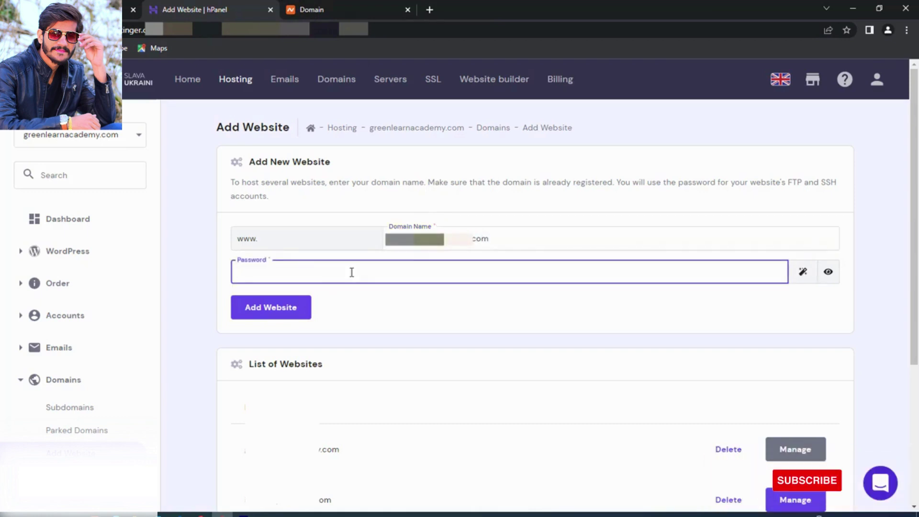
pyautogui.write('********')
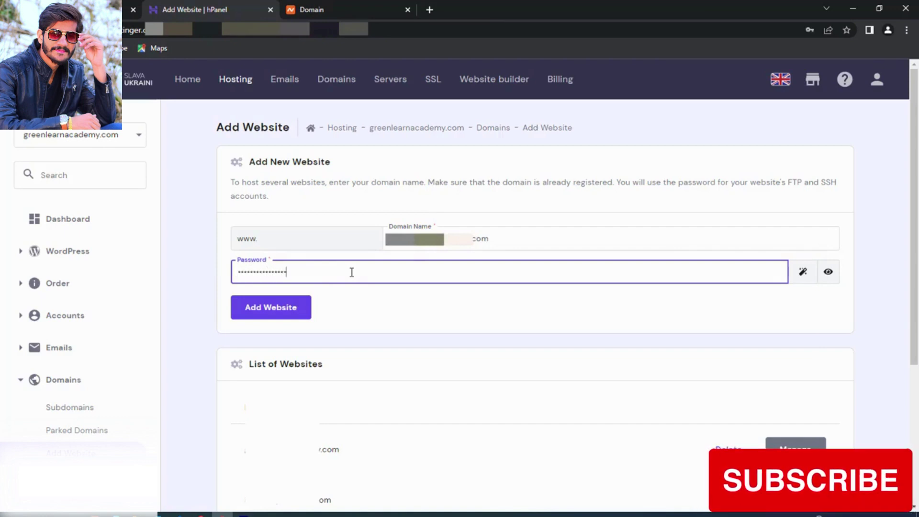
pyautogui.click(277, 308)
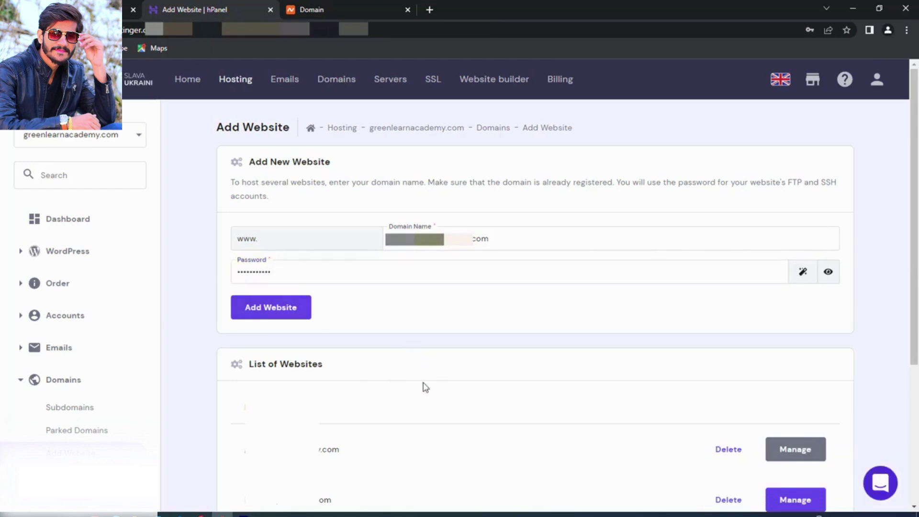
# Step: Scroll the Hosting Account page to the ns1 and ns2.dns-parking.com nameservers
pyautogui.scroll(-4, 424, 363)
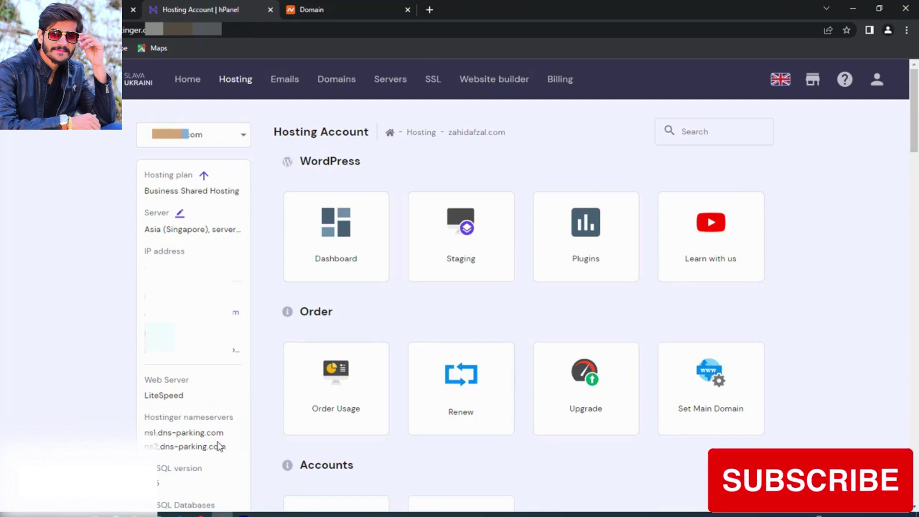
# Step: Copy ns1.dns-parking.com from hPanel into Namecheap's Nameserver 1 field
pyautogui.moveTo(225, 433); pyautogui.dragTo(146, 429)
pyautogui.rightClick(148, 429)
pyautogui.click(168, 438)
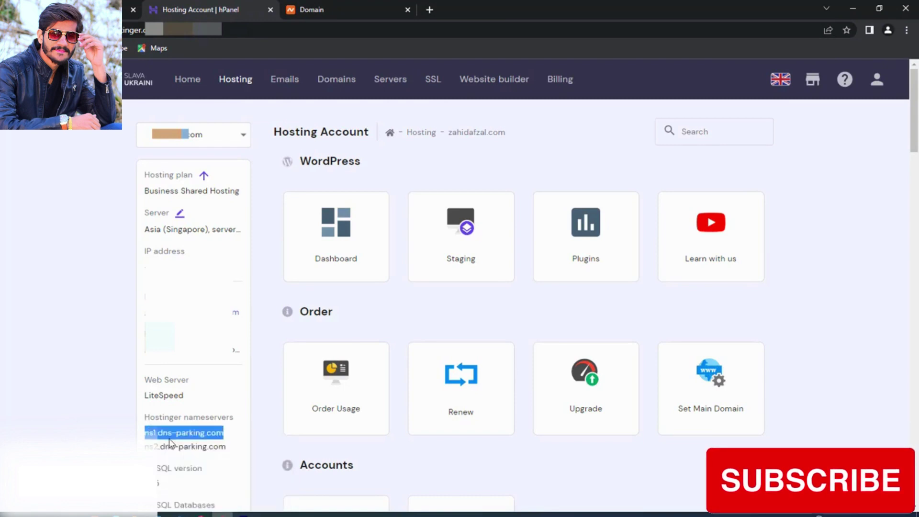
pyautogui.click(355, 2)
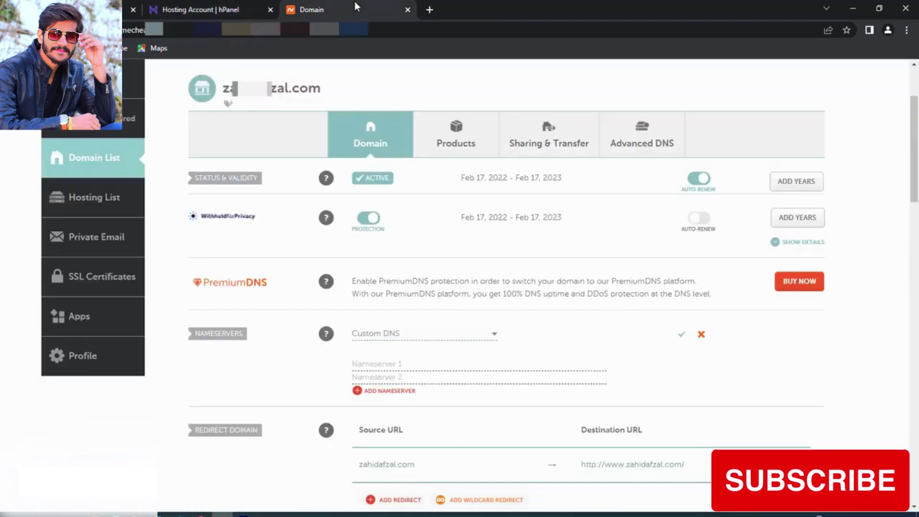
pyautogui.rightClick(372, 365)
pyautogui.click(402, 273)
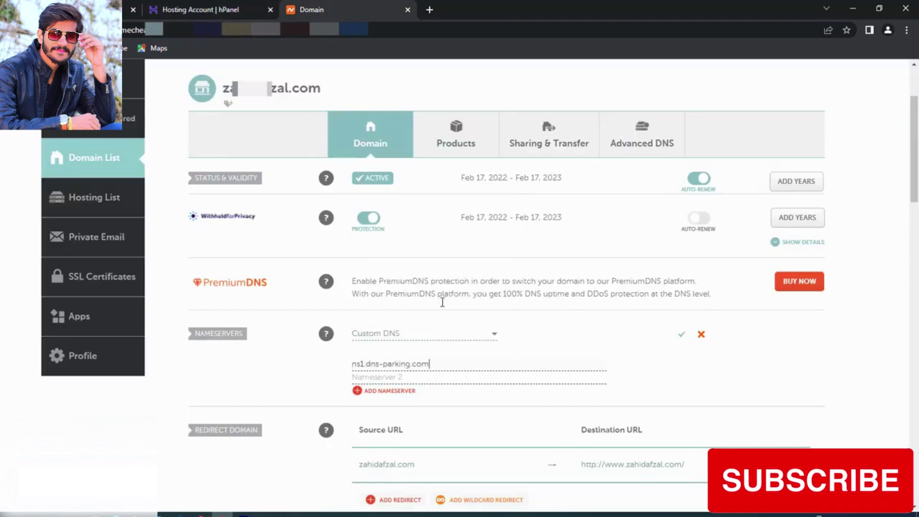
# Step: Copy ns2.dns-parking.com from hPanel into Namecheap's Nameserver 2 field
pyautogui.click(210, 6)
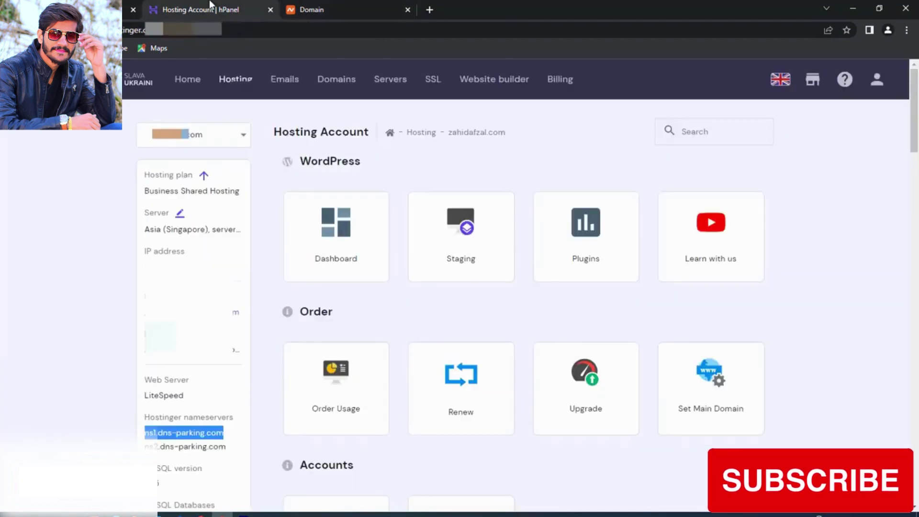
pyautogui.tripleClick(177, 446)
pyautogui.rightClick(177, 446)
pyautogui.click(194, 375)
pyautogui.click(312, 7)
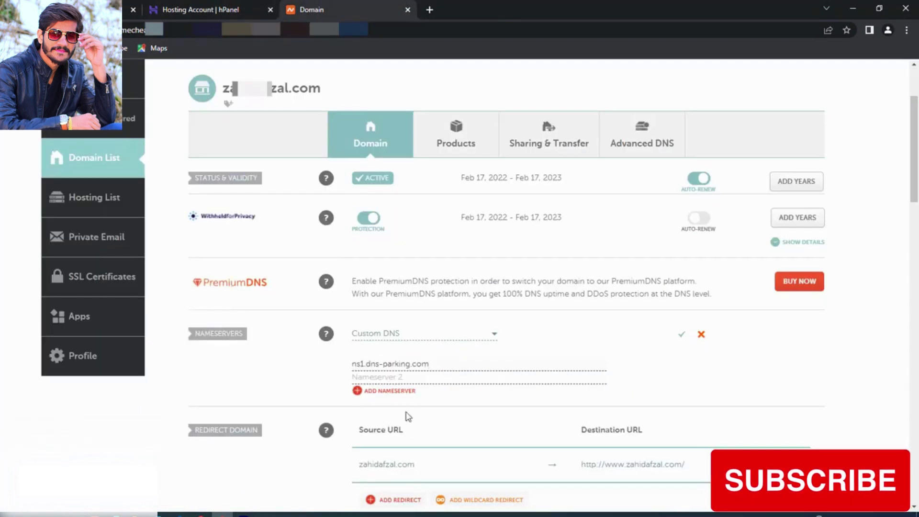
pyautogui.rightClick(397, 376)
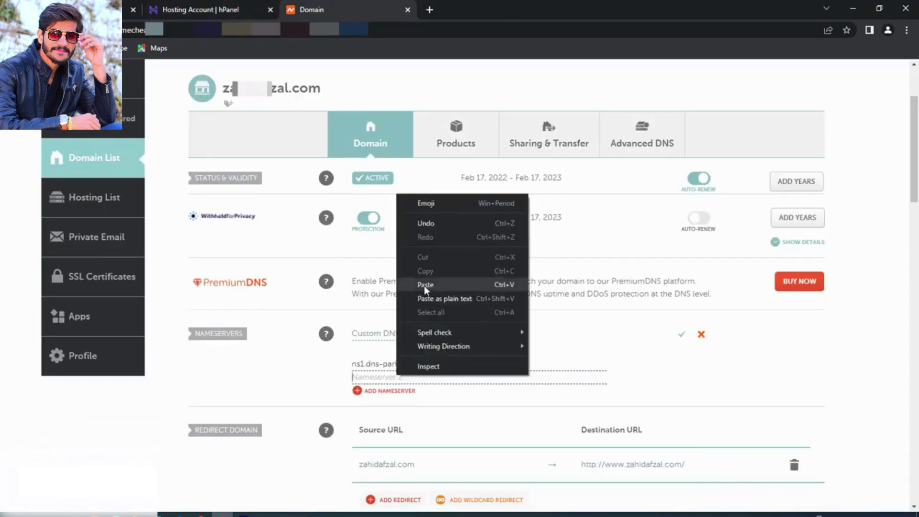
pyautogui.click(426, 286)
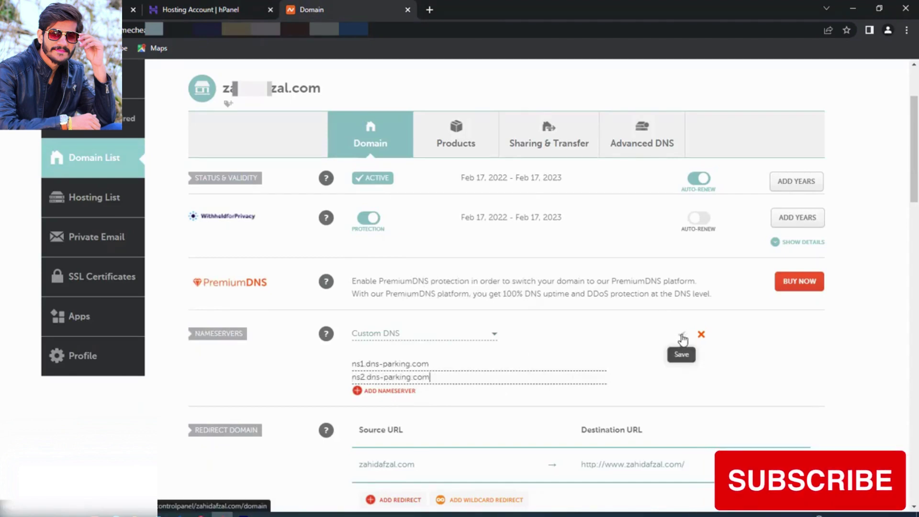
# Step: Save the custom nameservers and recheck the saved Namecheap domain settings
pyautogui.click(683, 336)
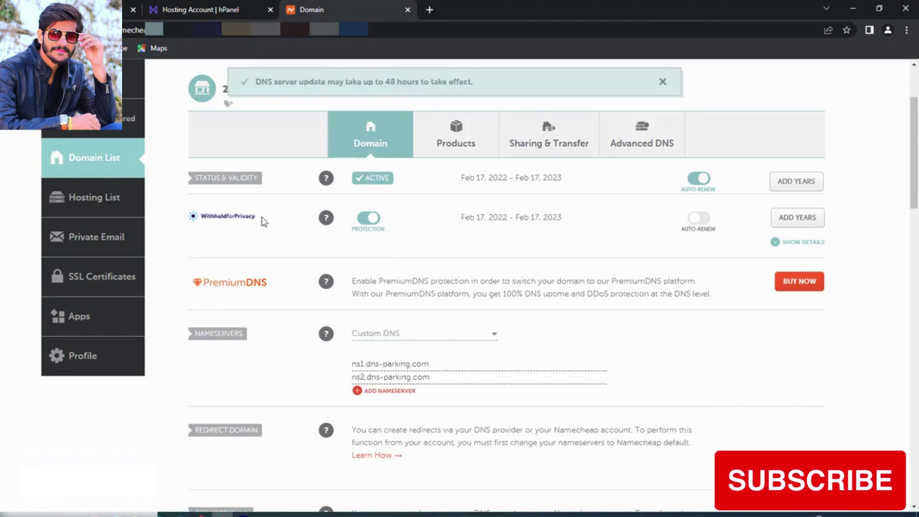
pyautogui.click(211, 10)
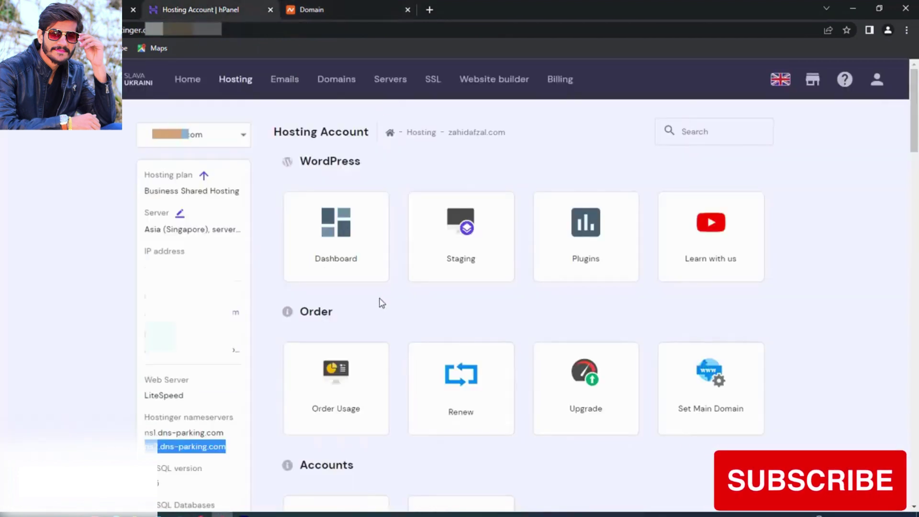
pyautogui.click(335, 5)
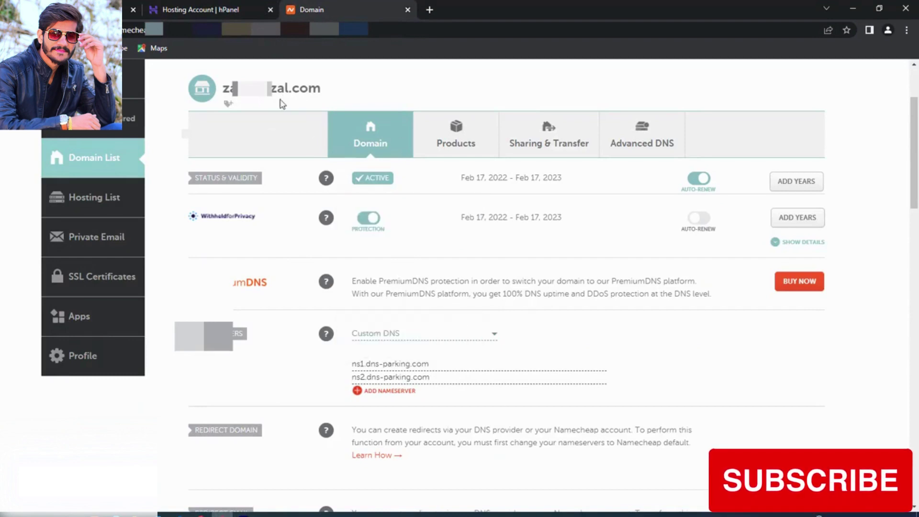
# Step: Return to the Hostinger hPanel home dashboard
pyautogui.click(196, 10)
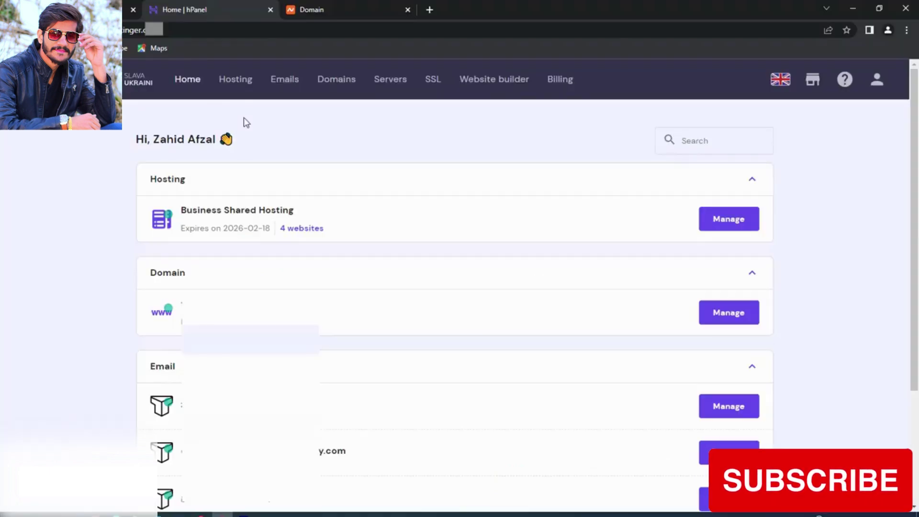
# Step: Open the third website's WordPress management and start a new WordPress installation
pyautogui.click(234, 81)
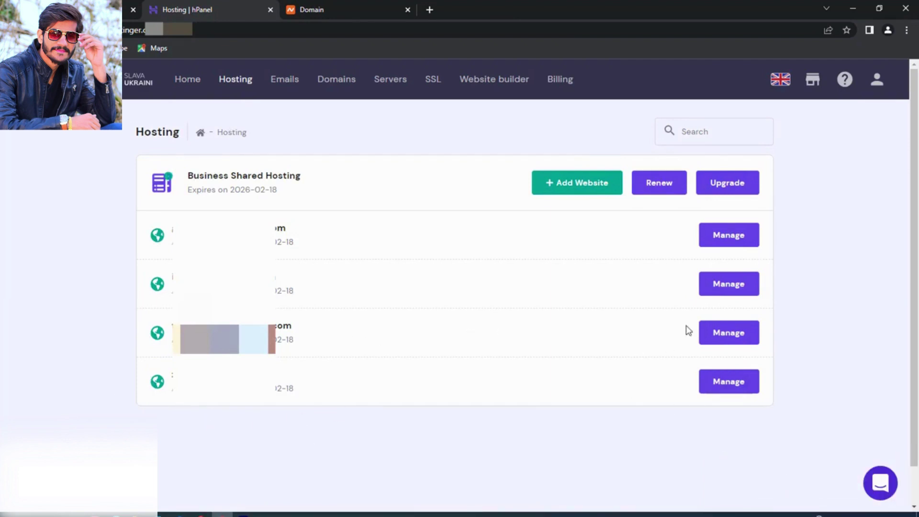
pyautogui.click(736, 337)
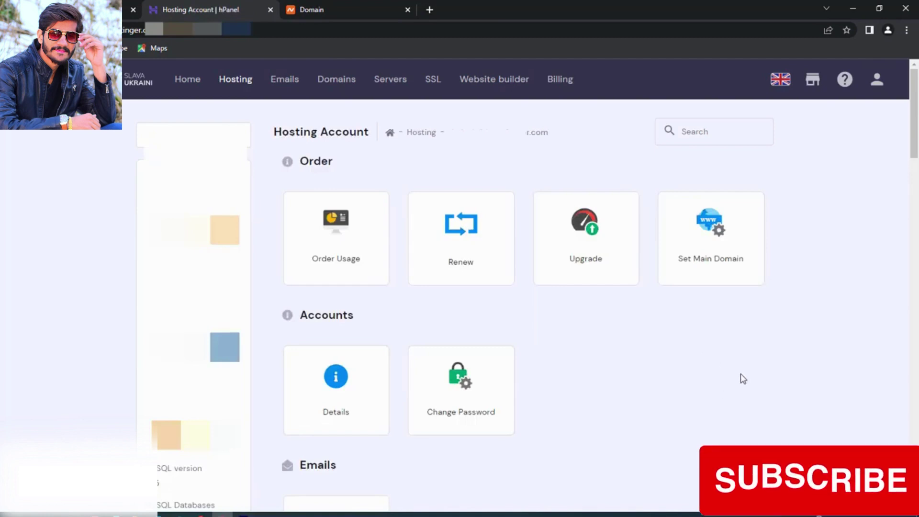
pyautogui.scroll(-10, 740, 377)
pyautogui.scroll(-3, 754, 381)
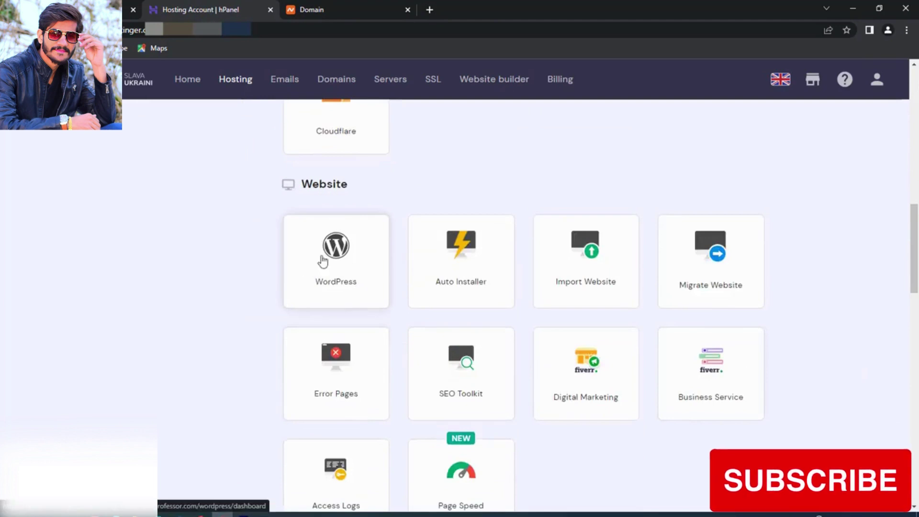
pyautogui.click(369, 277)
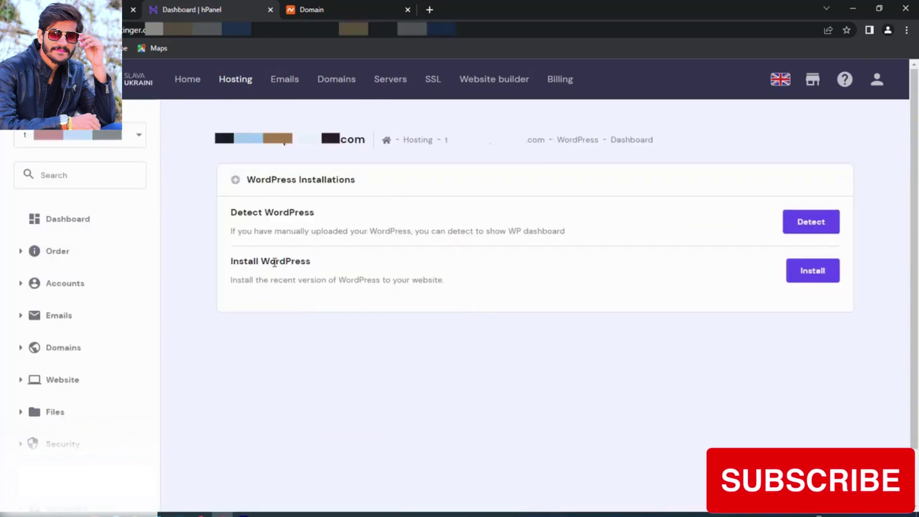
pyautogui.click(832, 276)
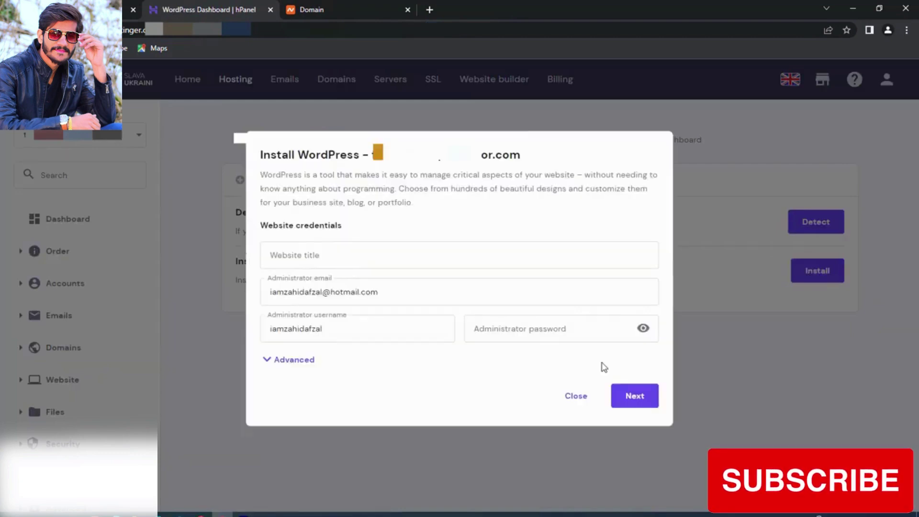
# Step: Fill in the pasted website title and an administrator password
pyautogui.click(348, 250)
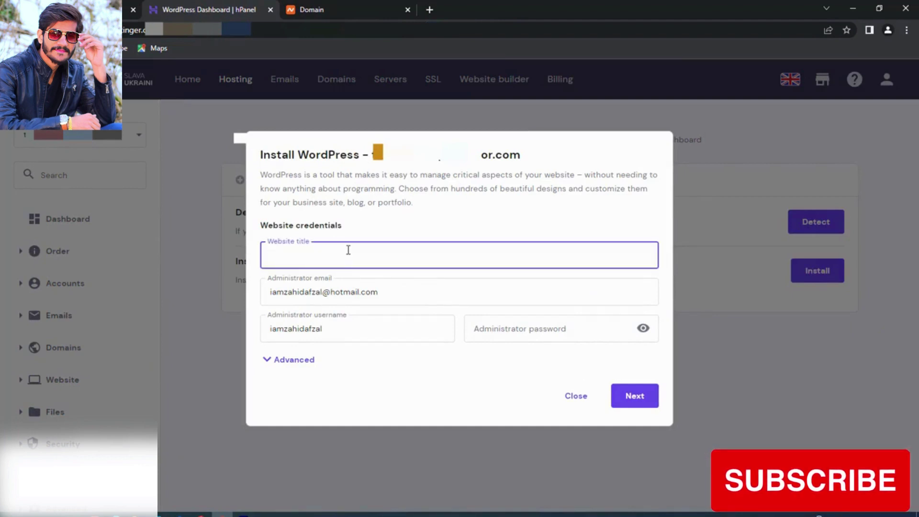
pyautogui.write('Z')
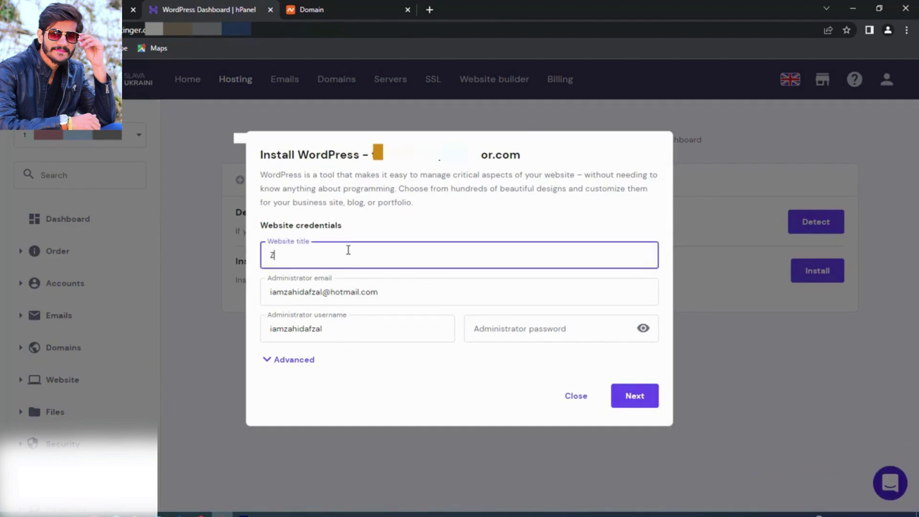
pyautogui.press('BackSpace')
pyautogui.hotkey('ctrl', 'v')
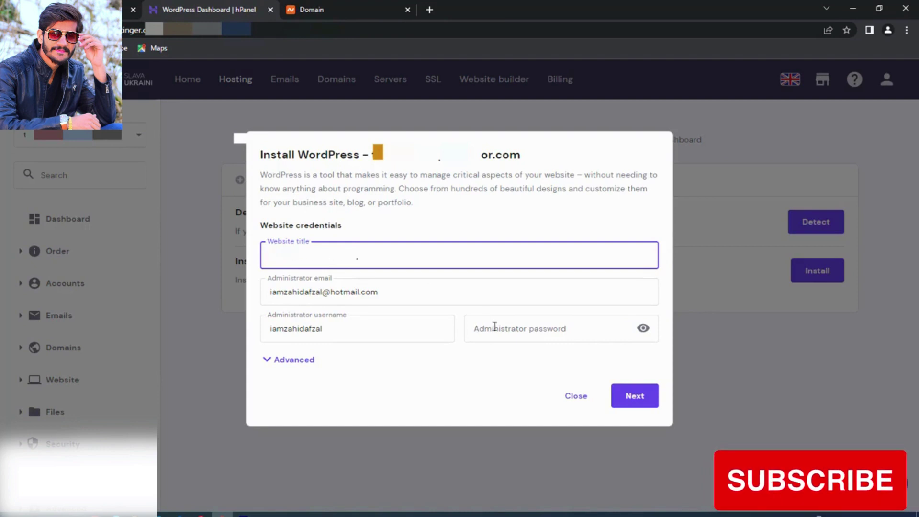
pyautogui.click(508, 332)
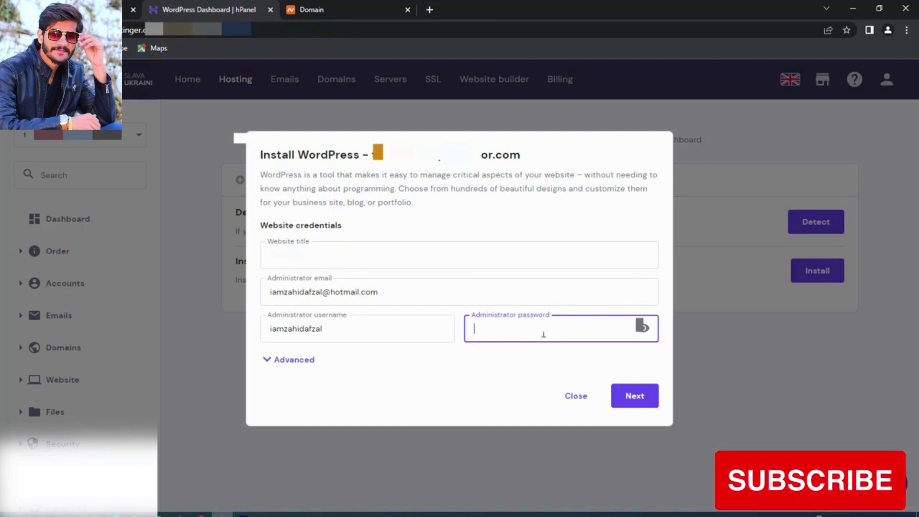
pyautogui.write('a')
pyautogui.press('BackSpace')
pyautogui.press('BackSpace')
pyautogui.press('BackSpace')
pyautogui.write('12')
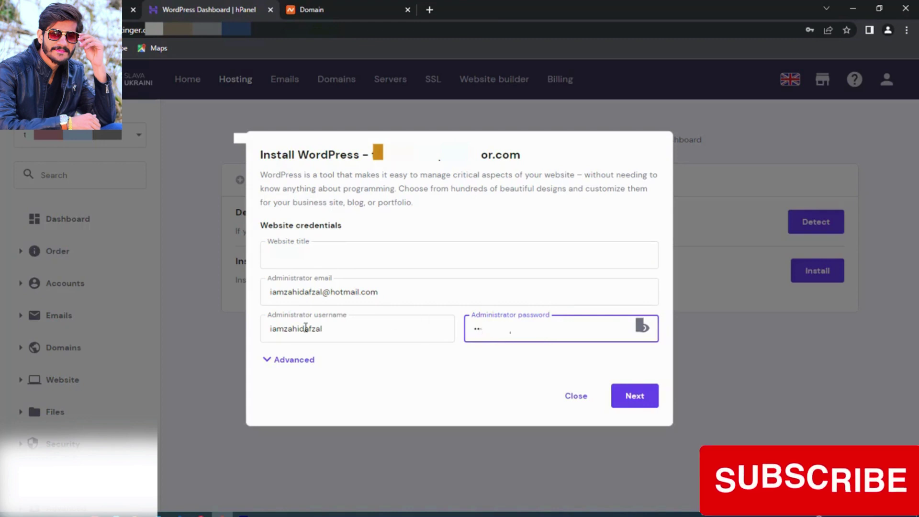
# Step: Replace the existing administrator username with admin
pyautogui.click(326, 327)
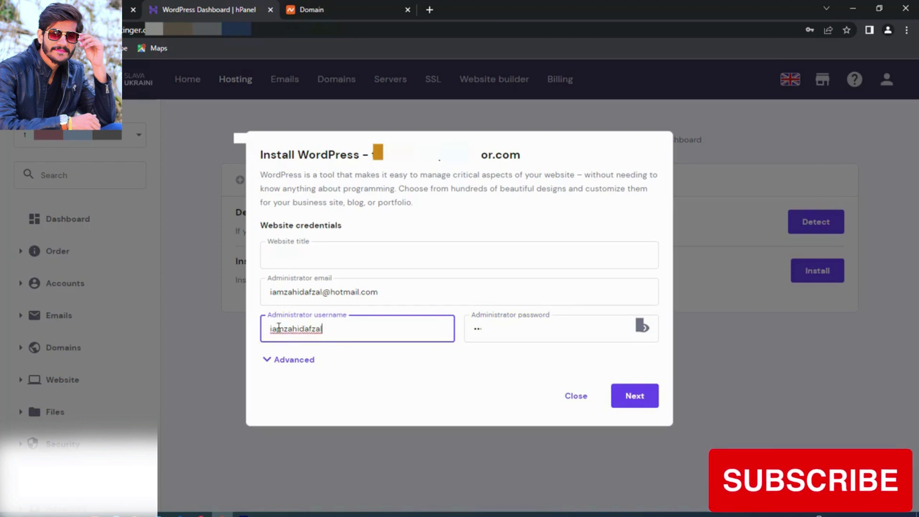
pyautogui.doubleClick(392, 334)
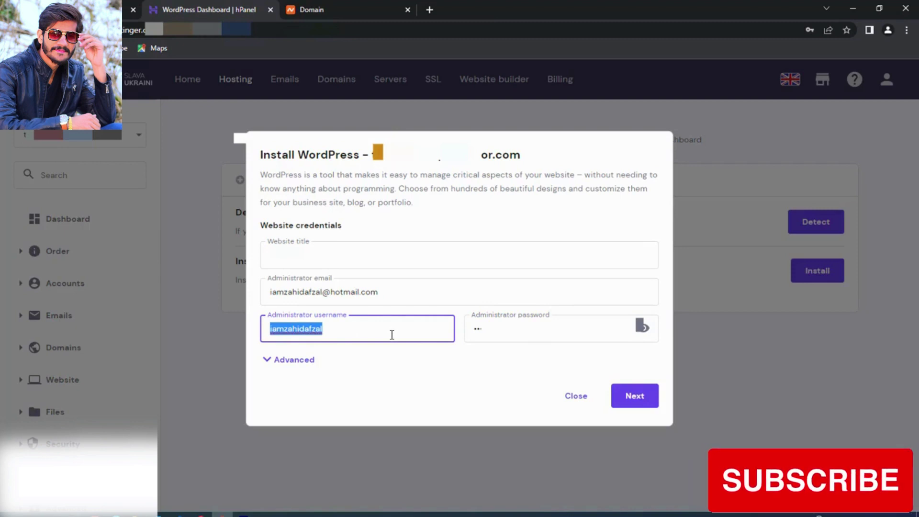
pyautogui.write('admin')
pyautogui.press('BackSpace')
pyautogui.press('BackSpace')
pyautogui.write('in')
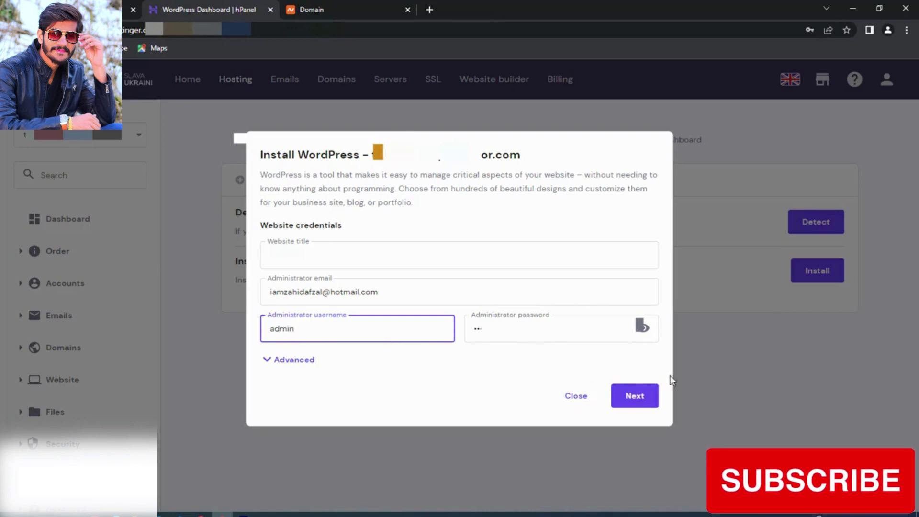
# Step: Install WordPress 5.9.3 in English, set to always update to the latest version
pyautogui.click(638, 405)
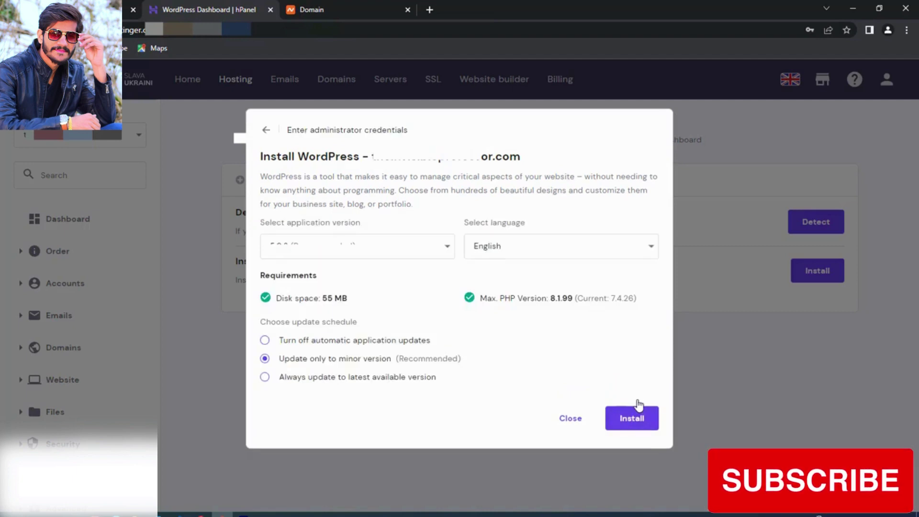
pyautogui.click(418, 249)
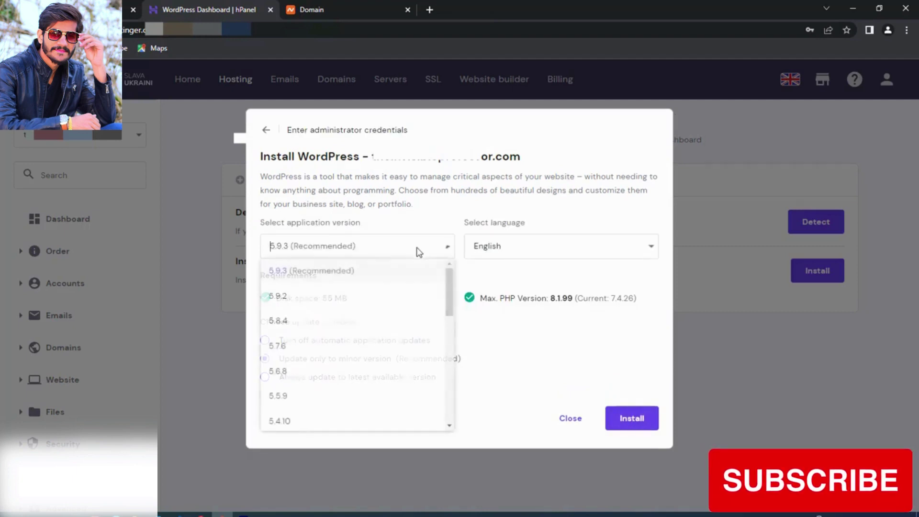
pyautogui.click(309, 272)
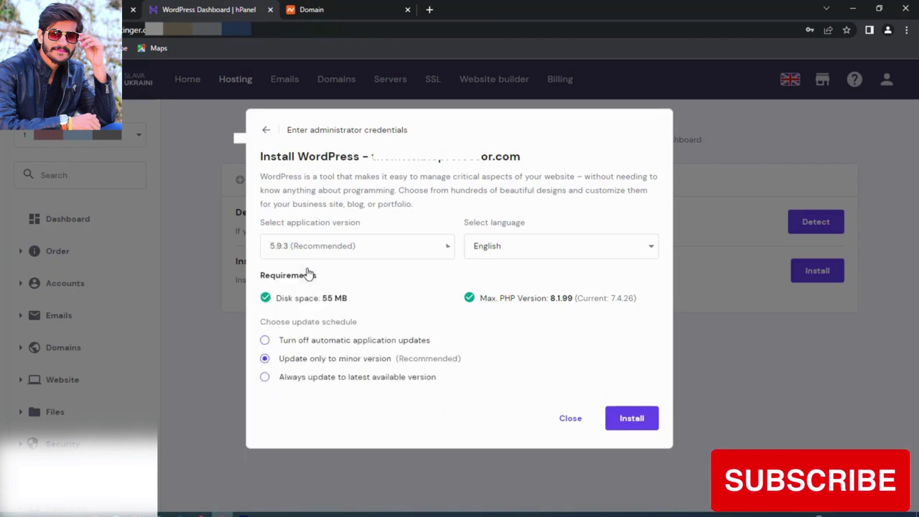
pyautogui.click(546, 251)
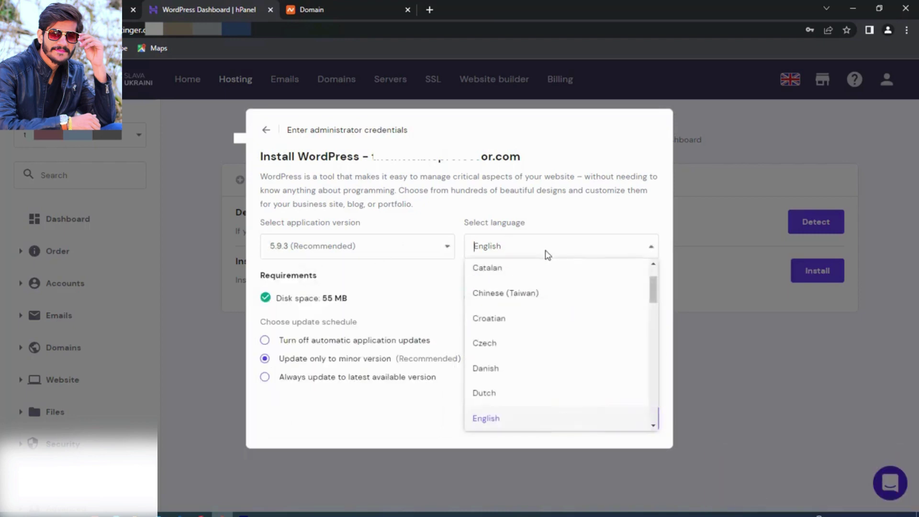
pyautogui.click(488, 421)
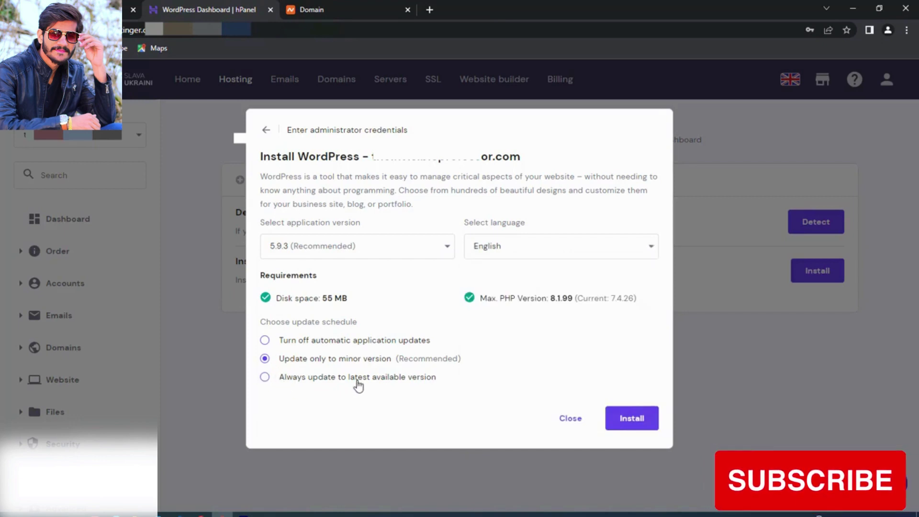
pyautogui.click(410, 381)
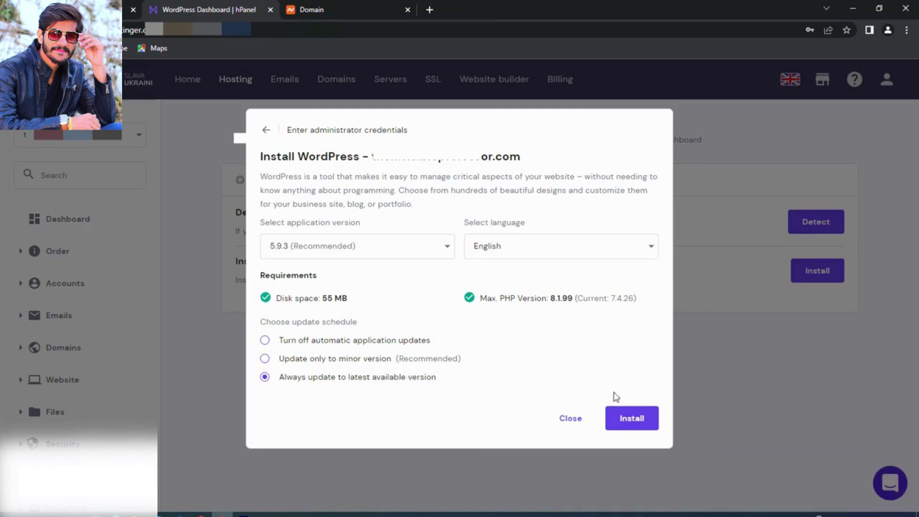
pyautogui.click(642, 422)
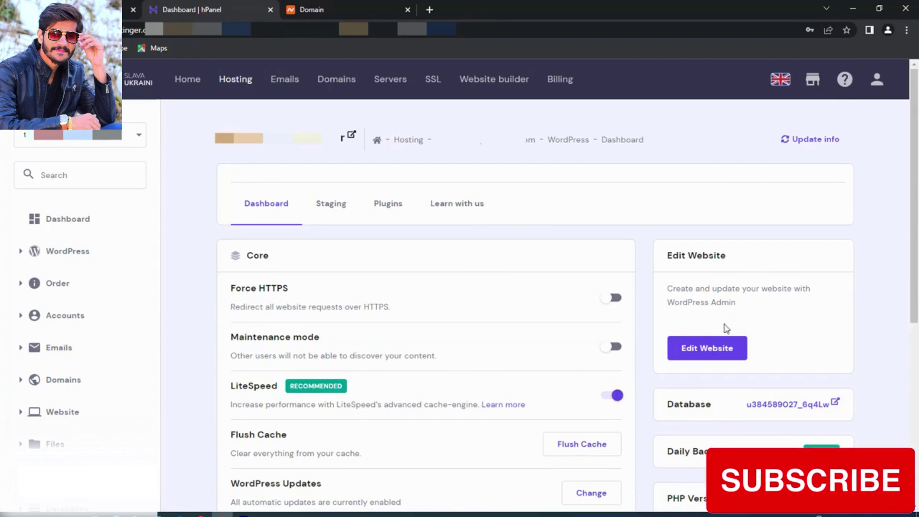
# Step: Open the site's WordPress admin and skip the AIOSEO setup wizard to its dashboard
pyautogui.click(724, 356)
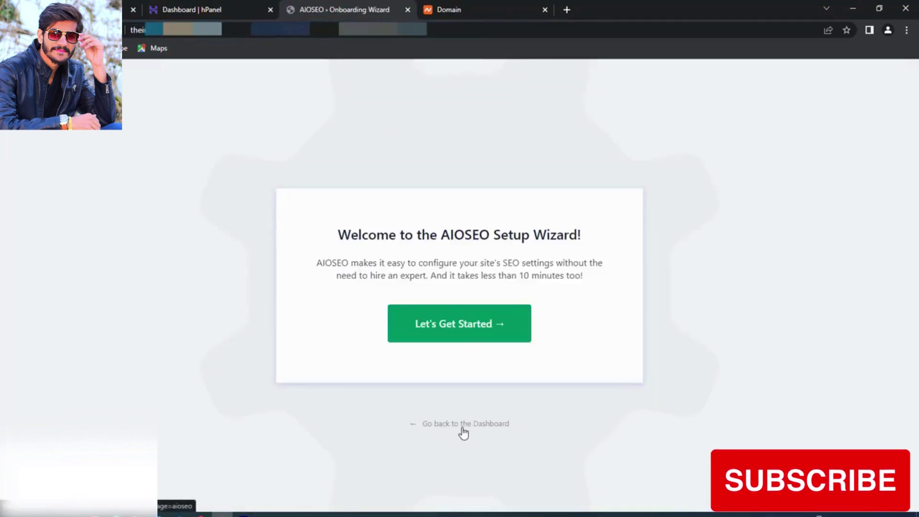
pyautogui.click(480, 428)
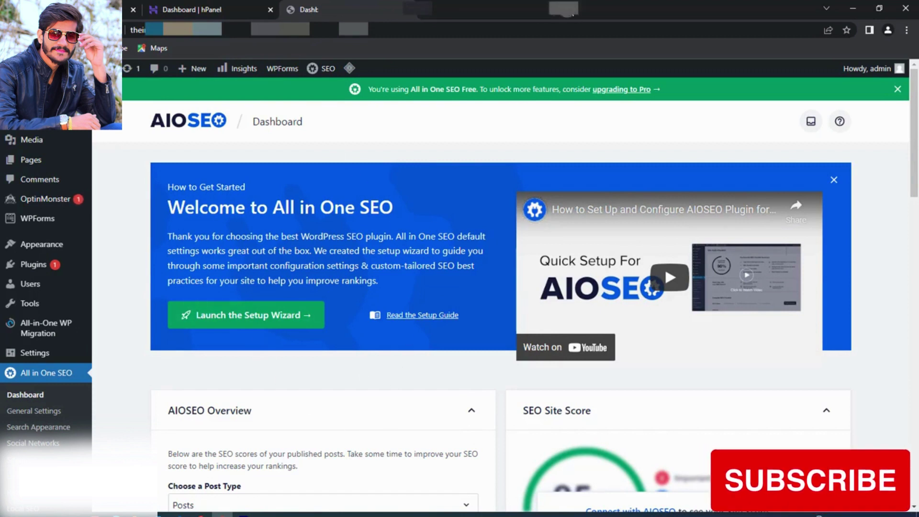
pyautogui.hotkey('ctrl', 't')
# Step: Go to the domain's /wp-admin login page in the new tab
pyautogui.click(569, 33)
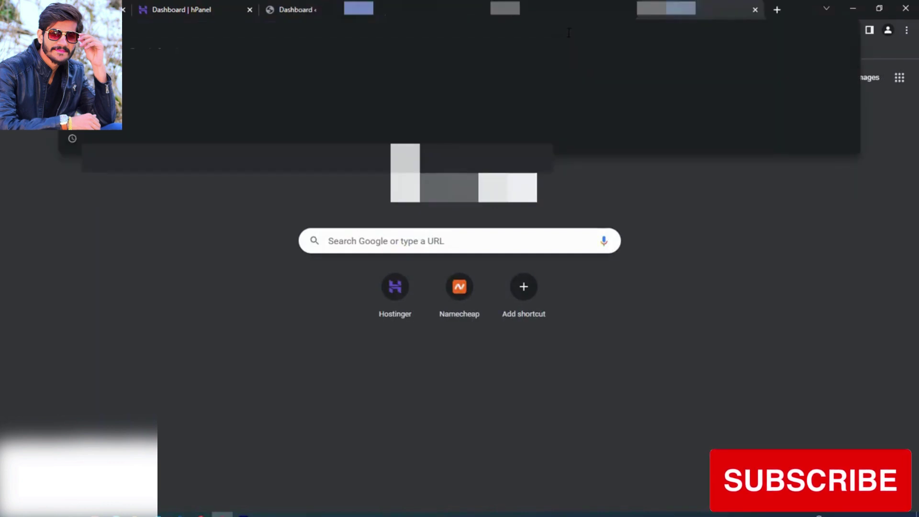
pyautogui.write('theinvisibleprofessor.com')
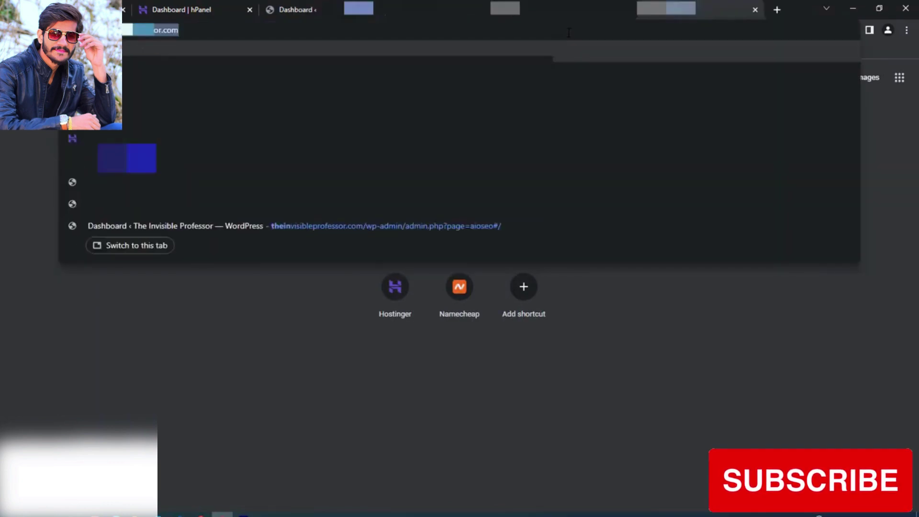
pyautogui.press('Right')
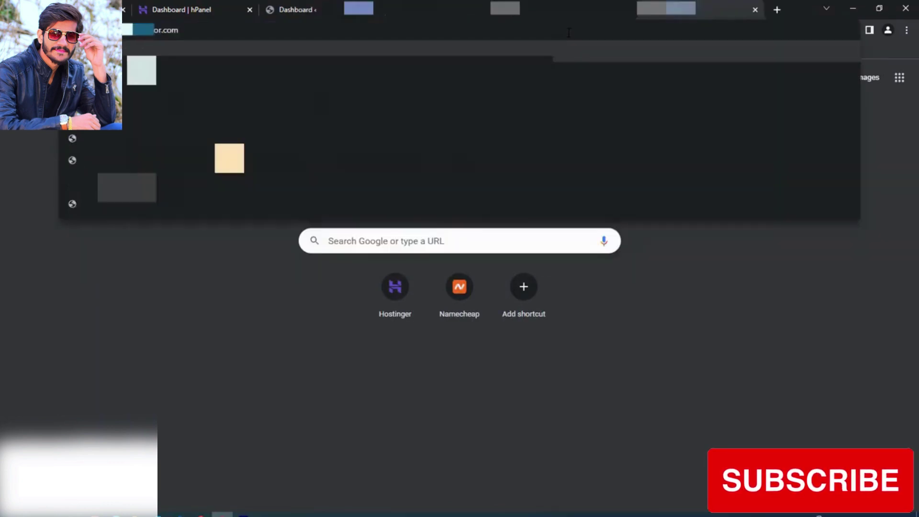
pyautogui.write('/w')
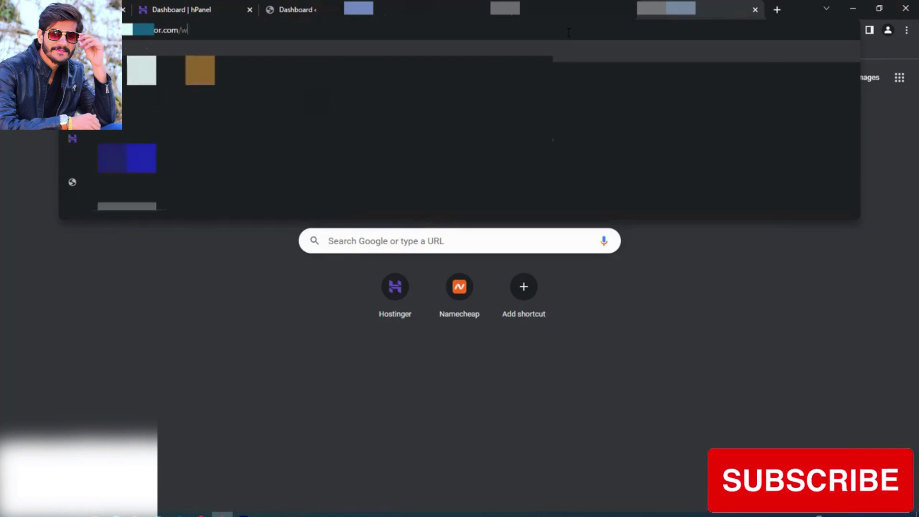
pyautogui.write('p-admin')
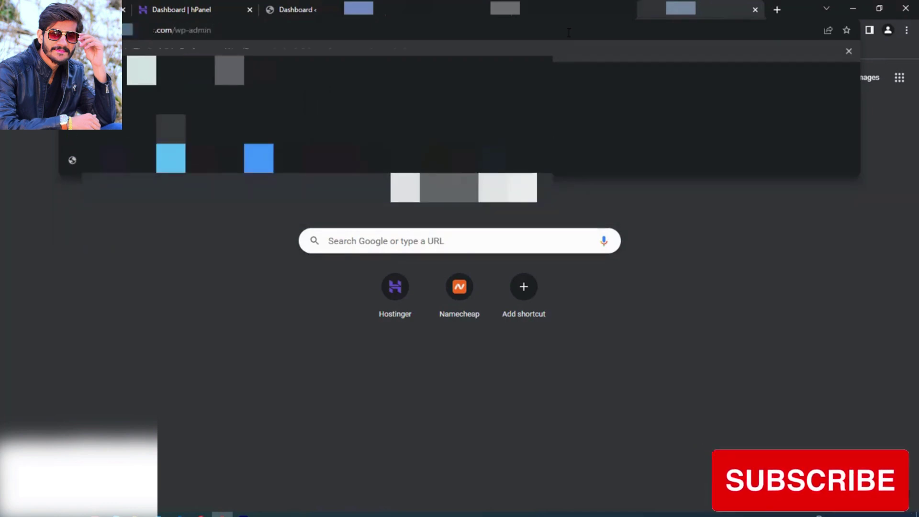
pyautogui.press('Return')
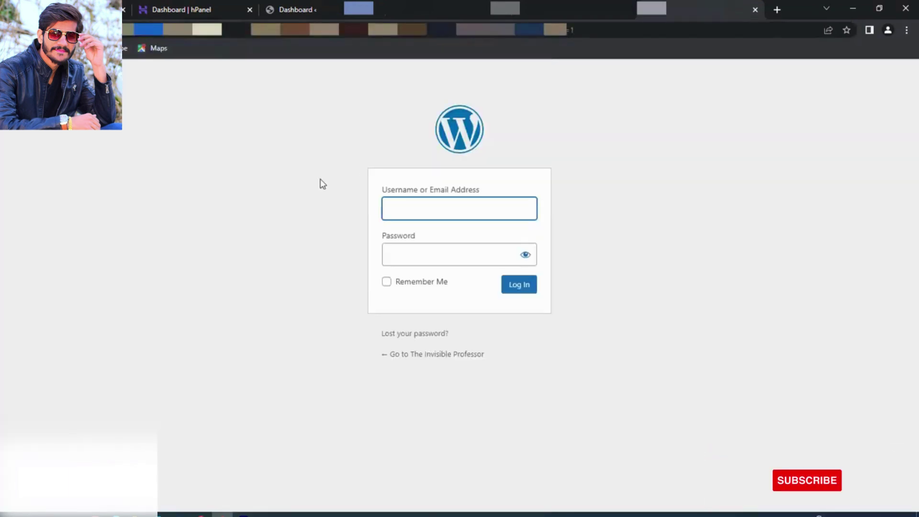
# Step: Log in as admin with the password and decline saving it in the browser
pyautogui.write('admin')
pyautogui.press('Tab')
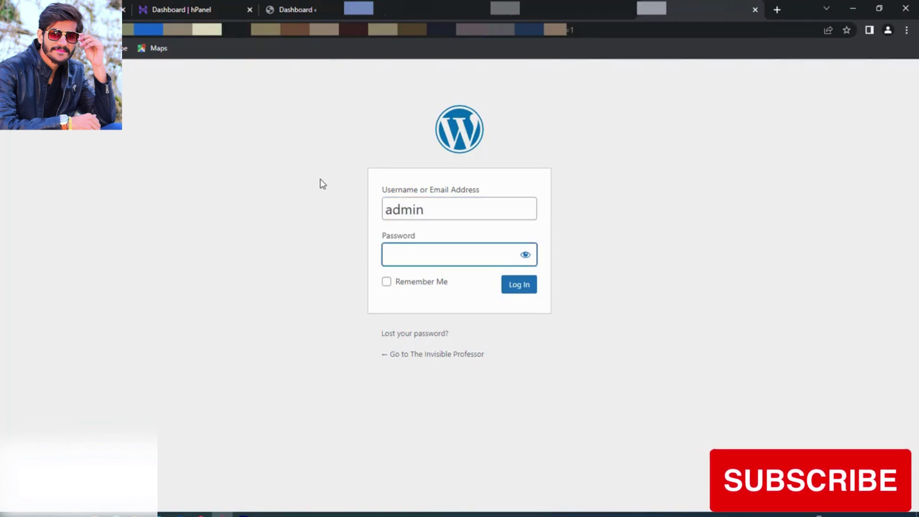
pyautogui.write('*****')
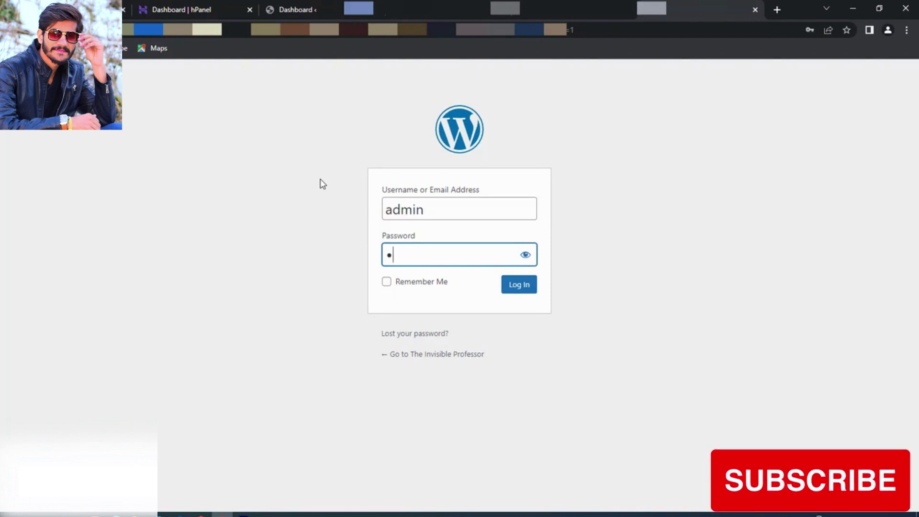
pyautogui.write('******')
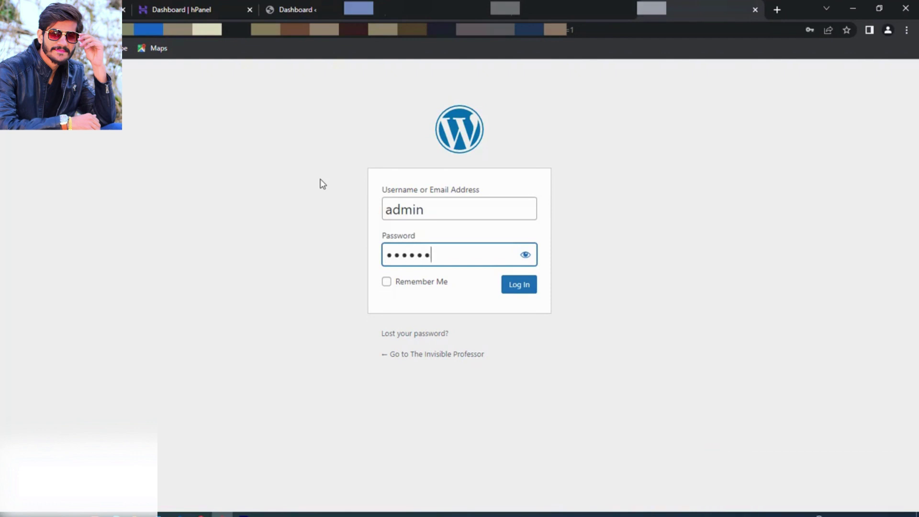
pyautogui.write('*')
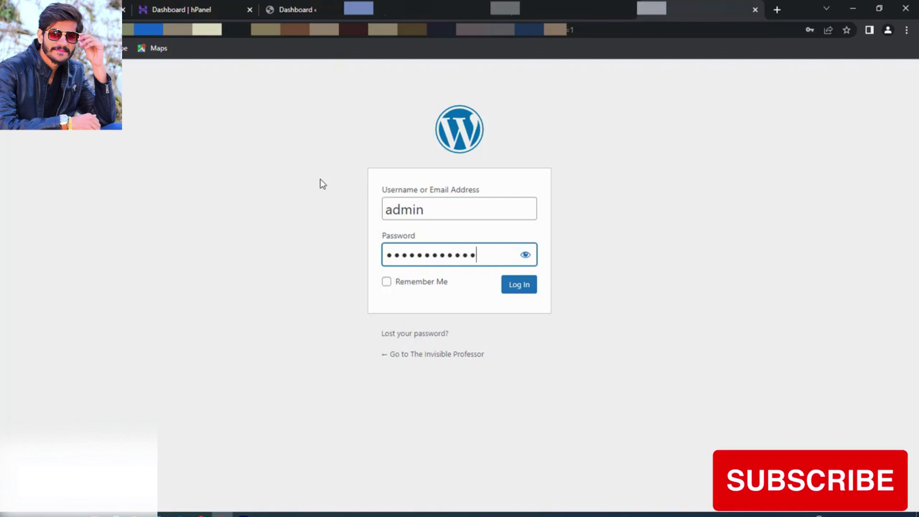
pyautogui.click(517, 288)
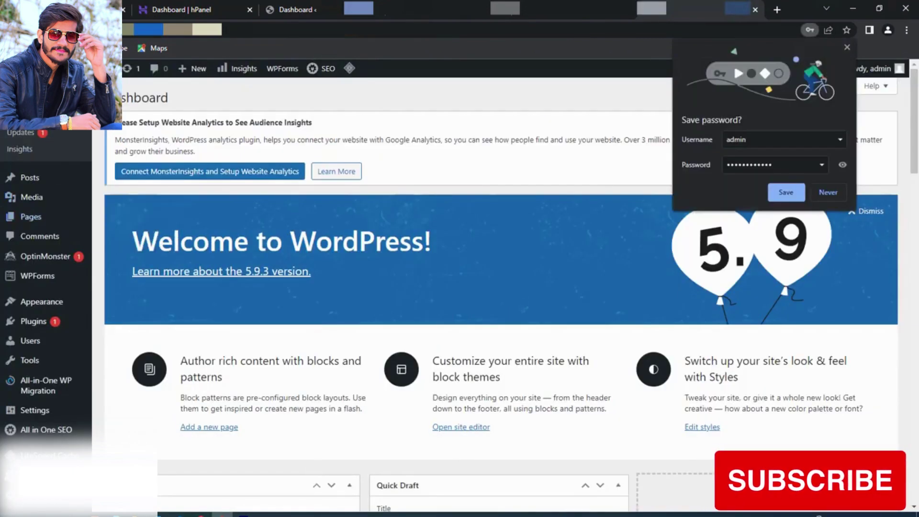
pyautogui.click(833, 196)
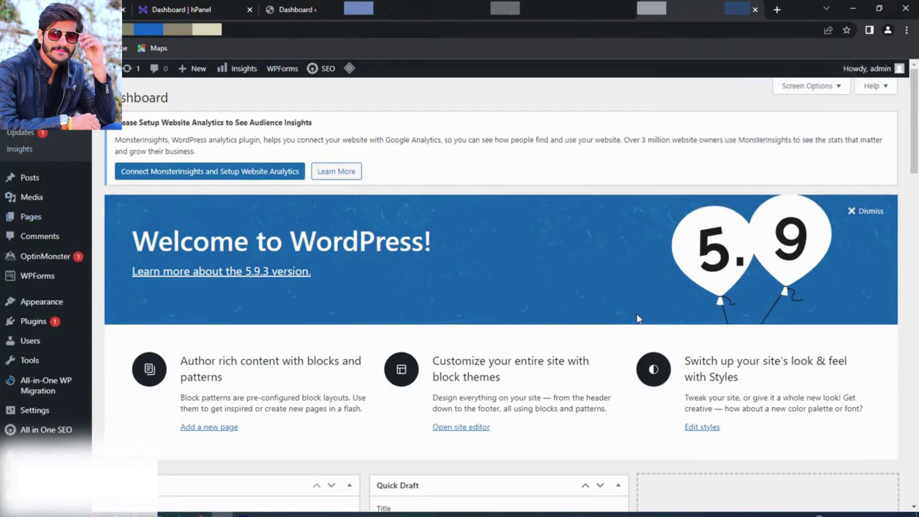